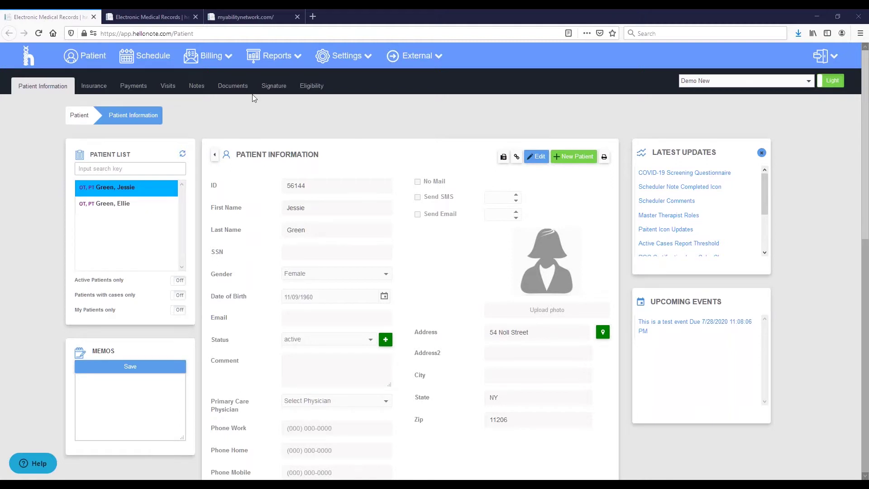
Generate the ready-to-send claims for 08/01/2020–08/07/2020 with All Patients kept
click(206, 59)
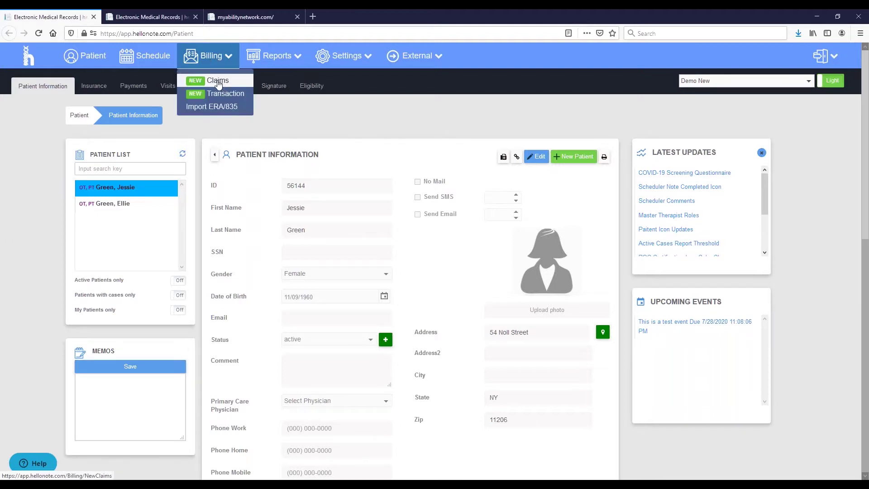
click(155, 18)
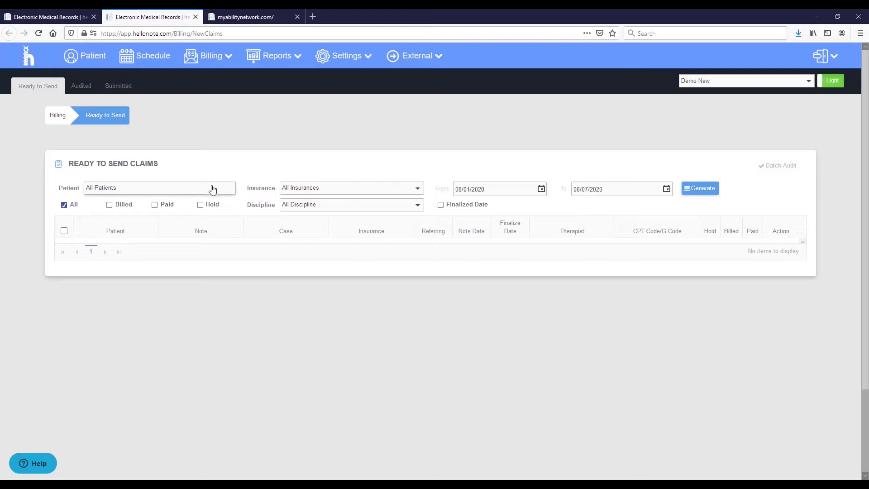
click(120, 190)
click(708, 190)
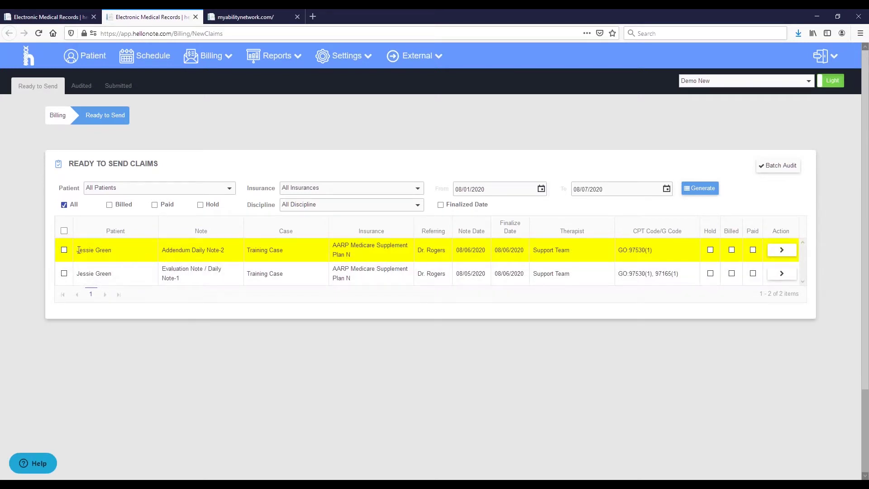
drag(75, 249, 387, 252)
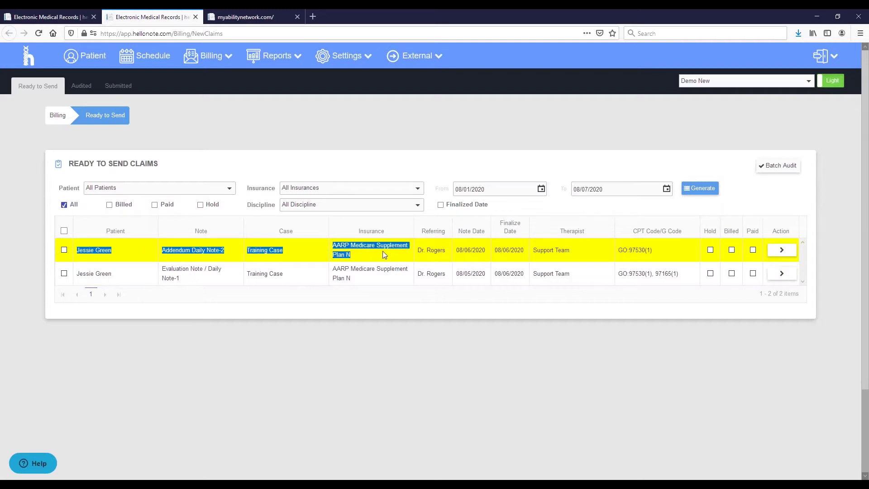
click(173, 253)
drag(162, 251, 224, 250)
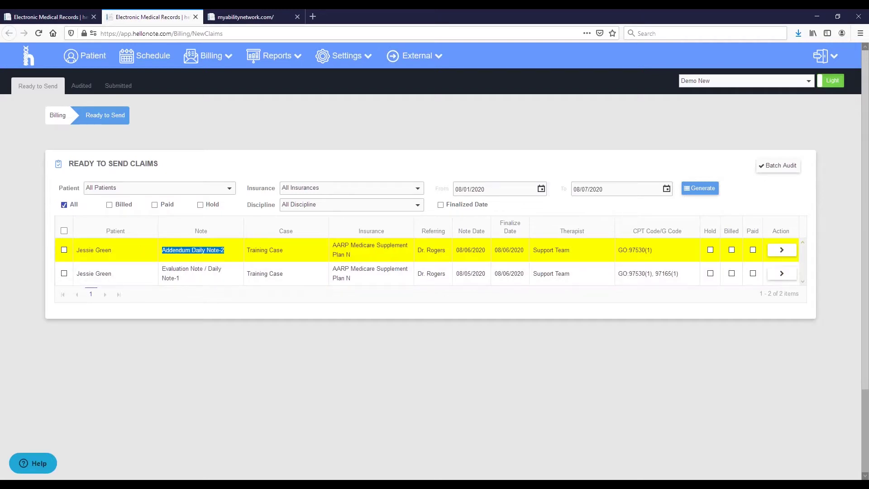
click(229, 249)
click(785, 253)
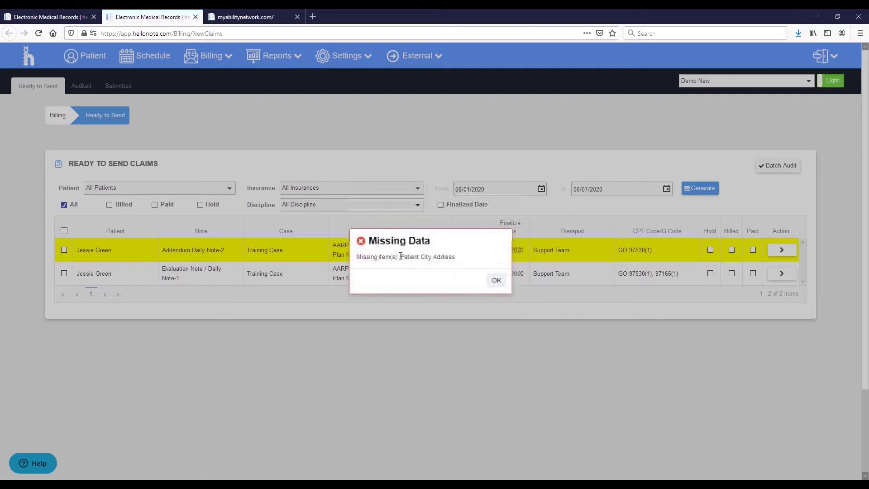
click(496, 281)
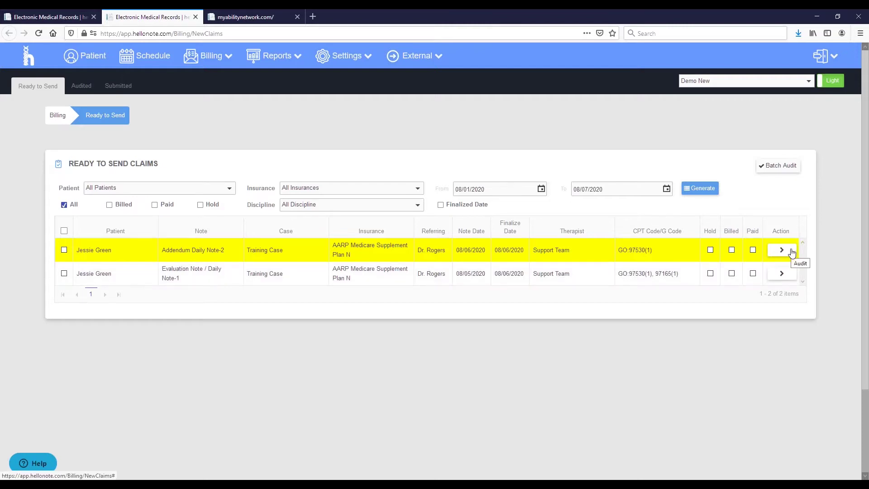
Generate the Audited claims list with All Dates ticked after the empty date-range notice
click(84, 90)
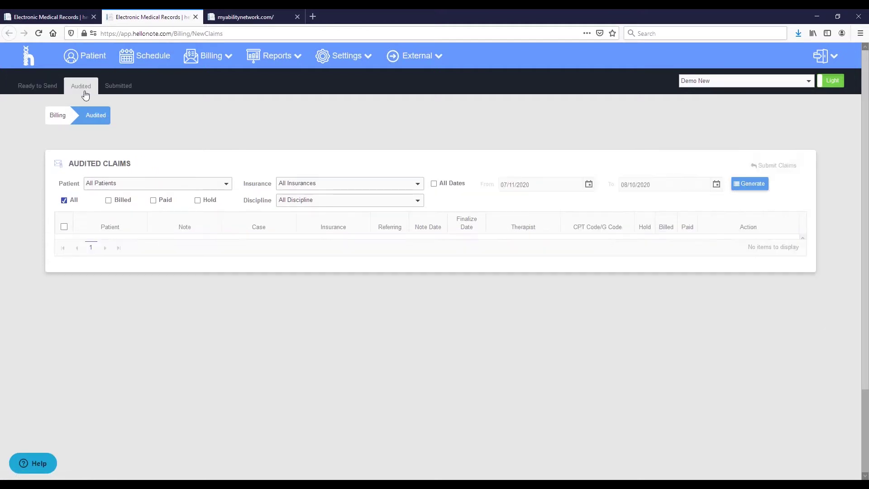
click(751, 185)
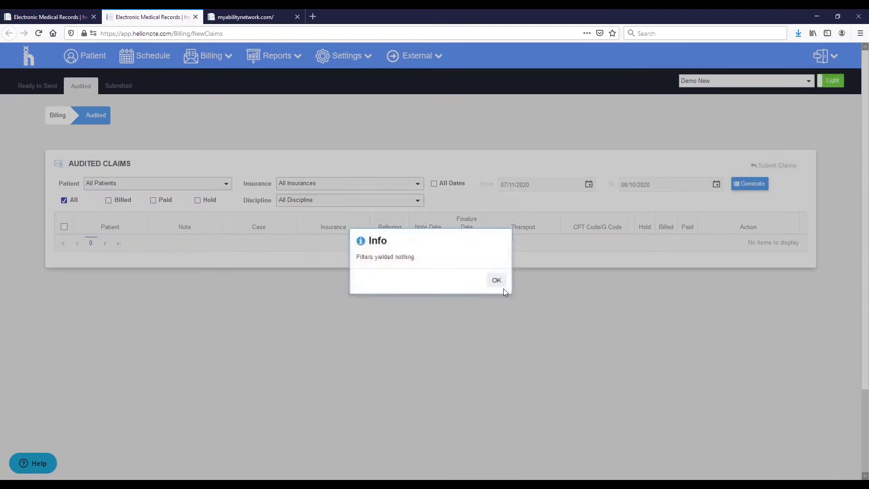
click(497, 280)
click(434, 184)
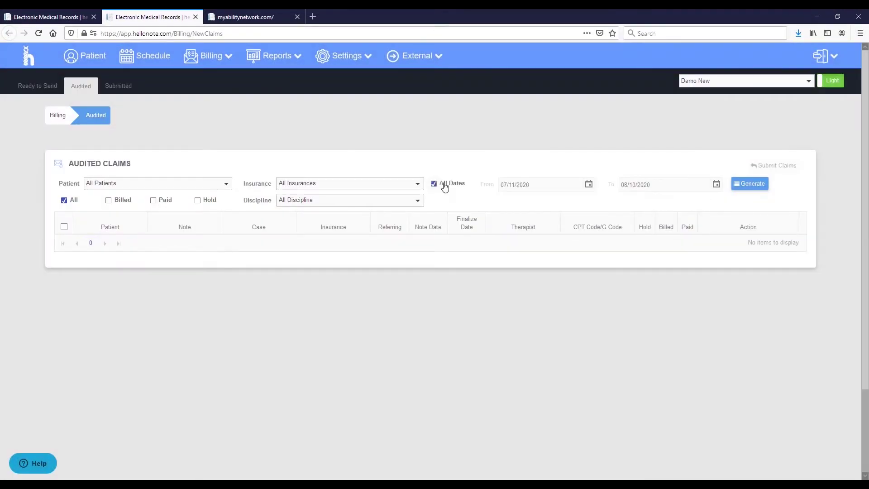
click(731, 189)
scroll(480, 287, down, 2)
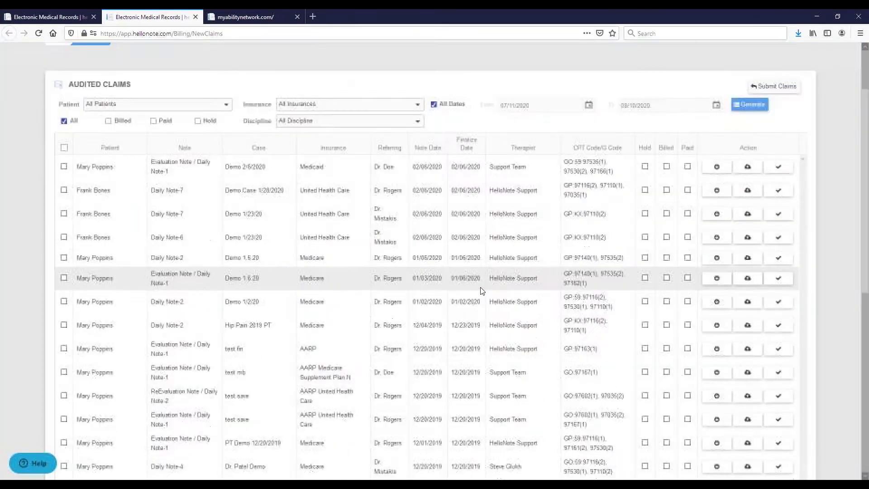
scroll(480, 290, down, 4)
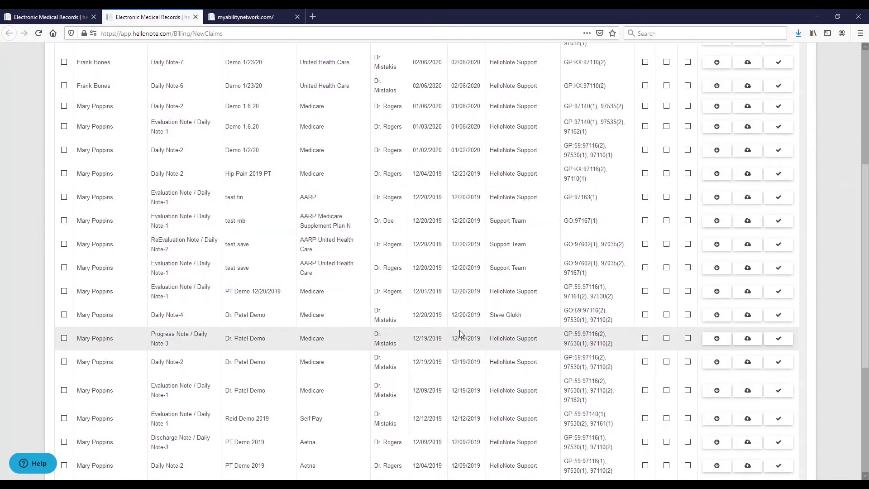
scroll(460, 292, up, 3)
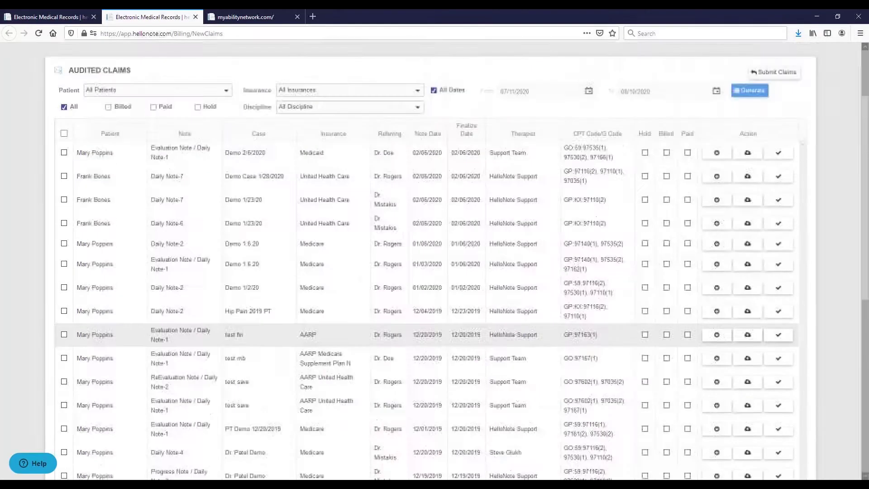
scroll(254, 145, down, 1)
scroll(253, 145, up, 1)
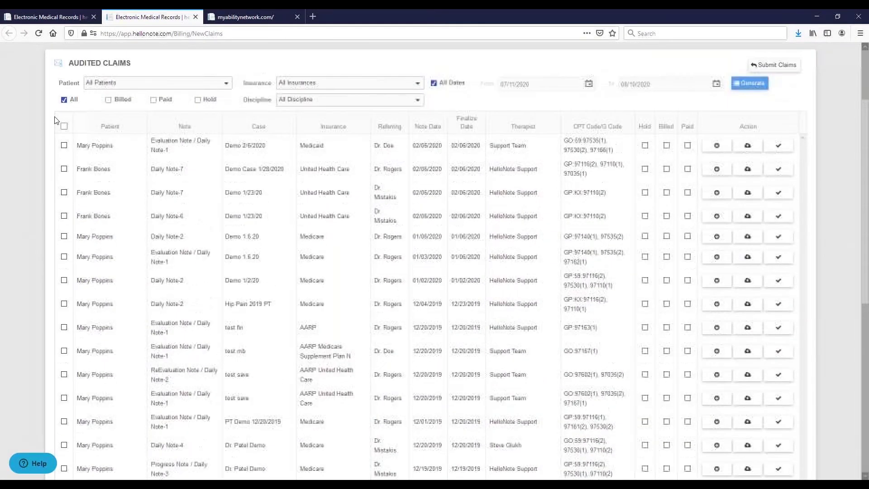
Tick the header select-all checkbox to choose every audited claim, then review the list
click(63, 135)
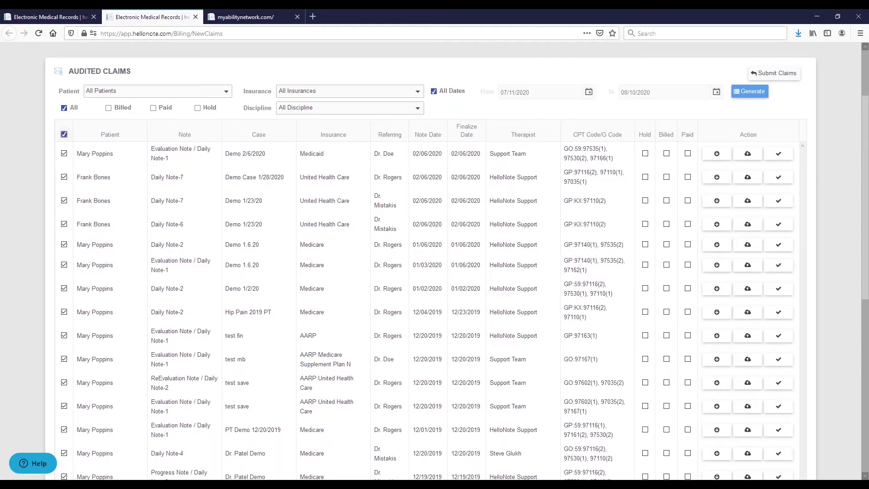
scroll(322, 107, down, 2)
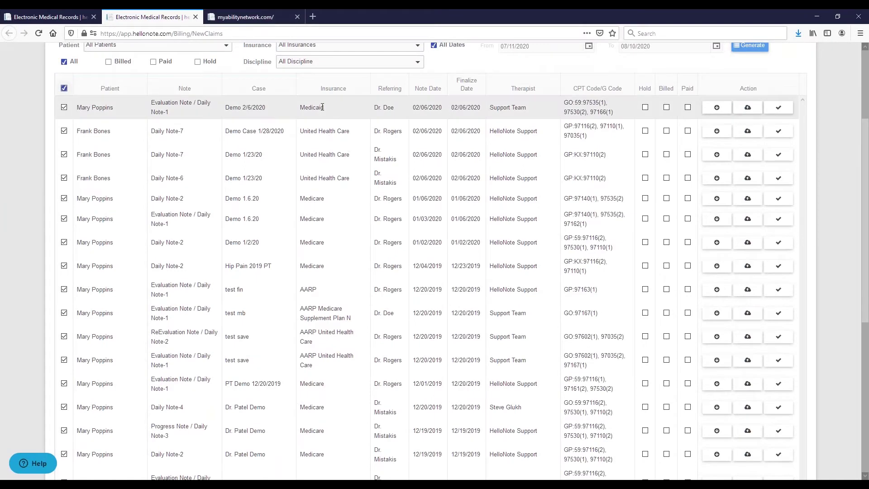
scroll(322, 110, down, 3)
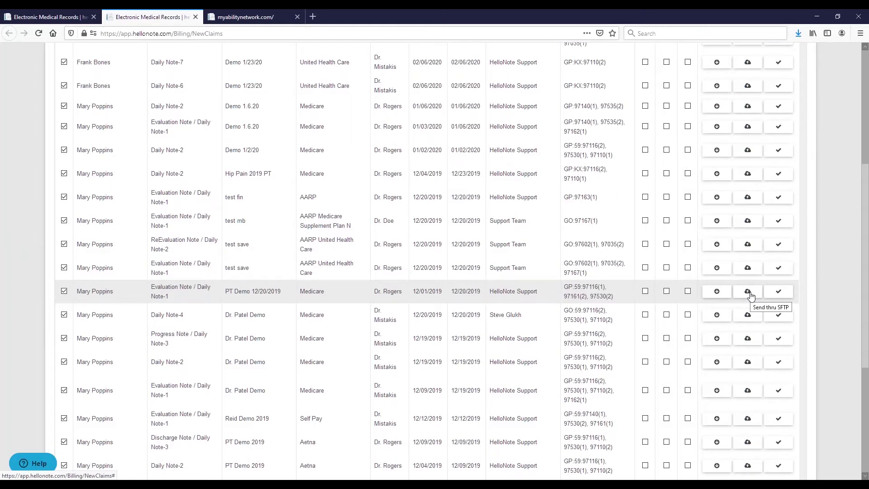
scroll(751, 297, up, 10)
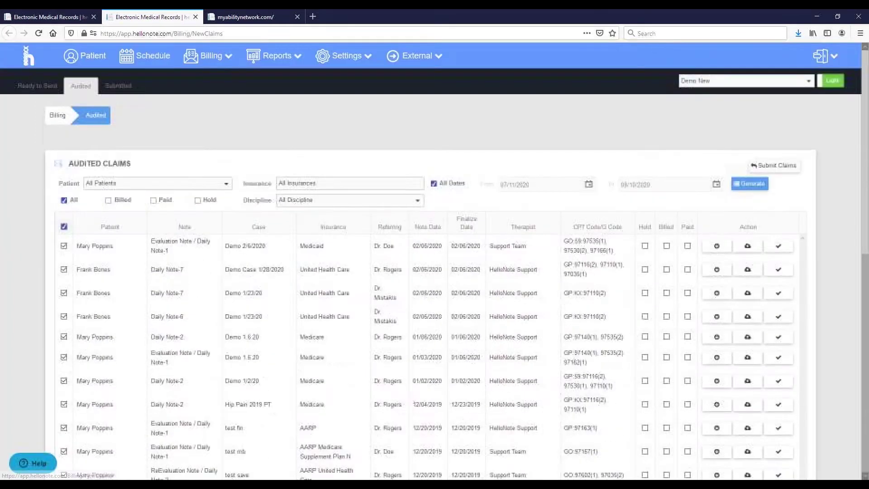
Switch to Ready to Send and select both of the patient's claims
click(32, 86)
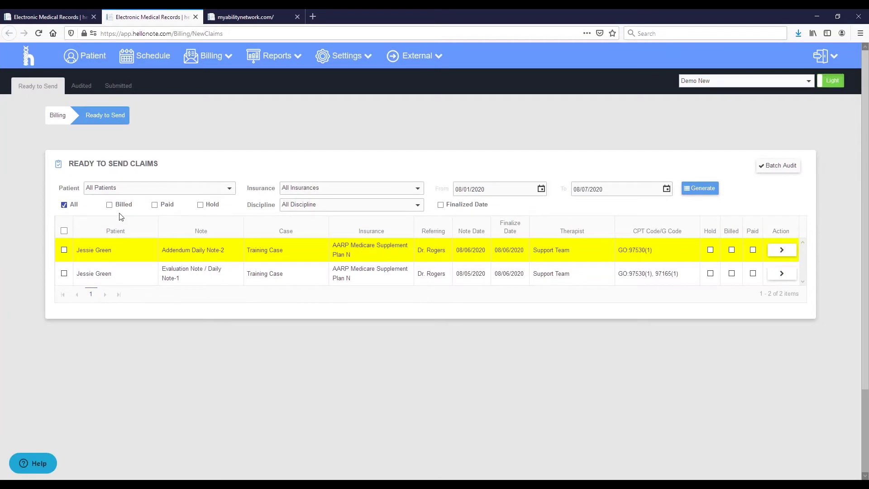
click(64, 232)
Launch EASE All-Payer from the Billing section of the myABILITY workspace
click(229, 18)
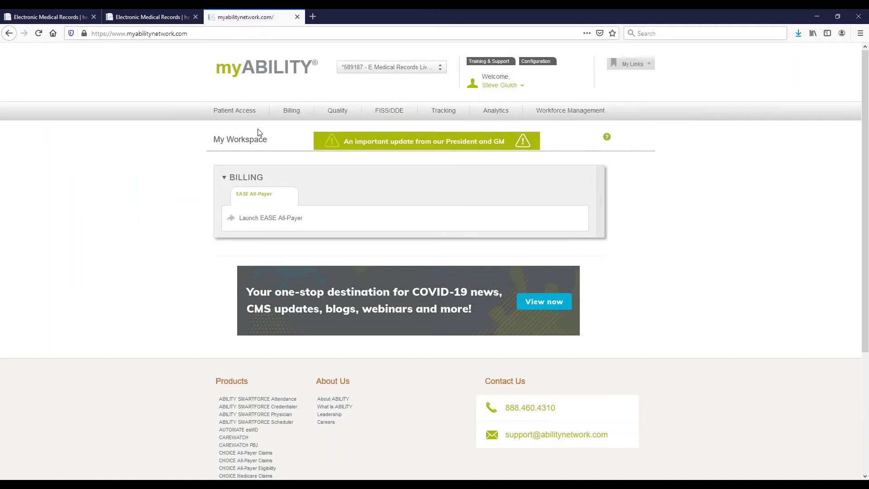
click(245, 179)
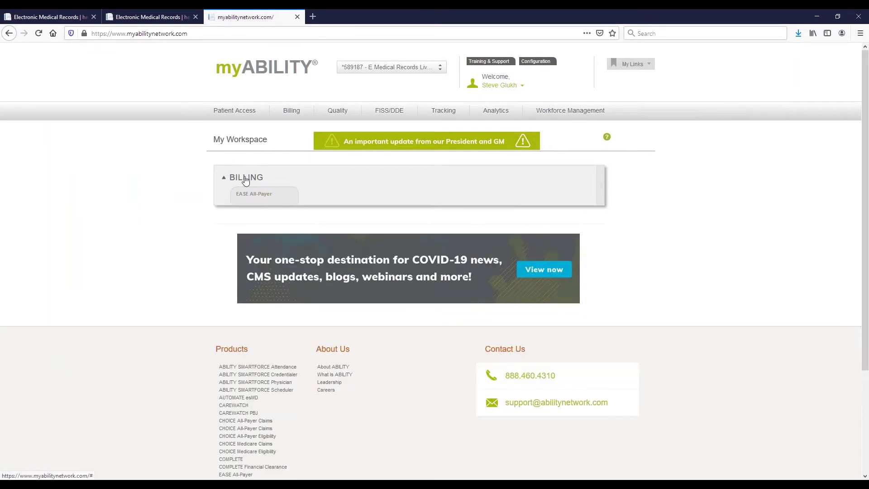
click(245, 178)
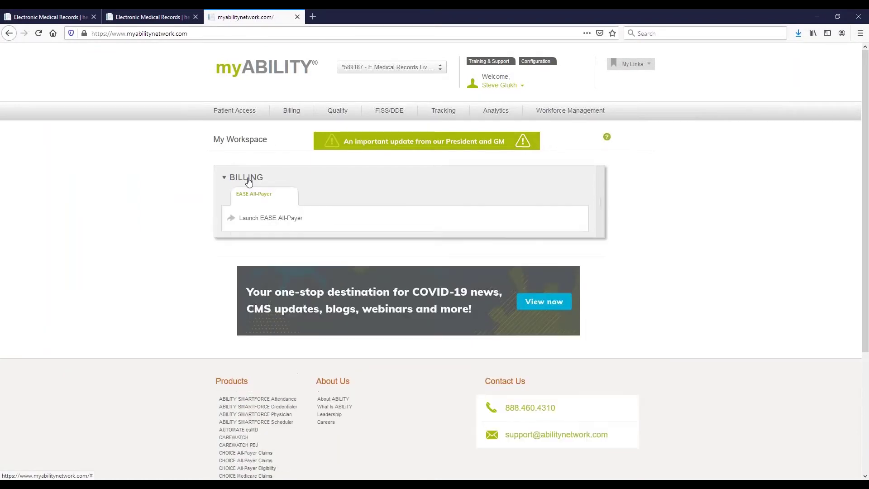
click(262, 219)
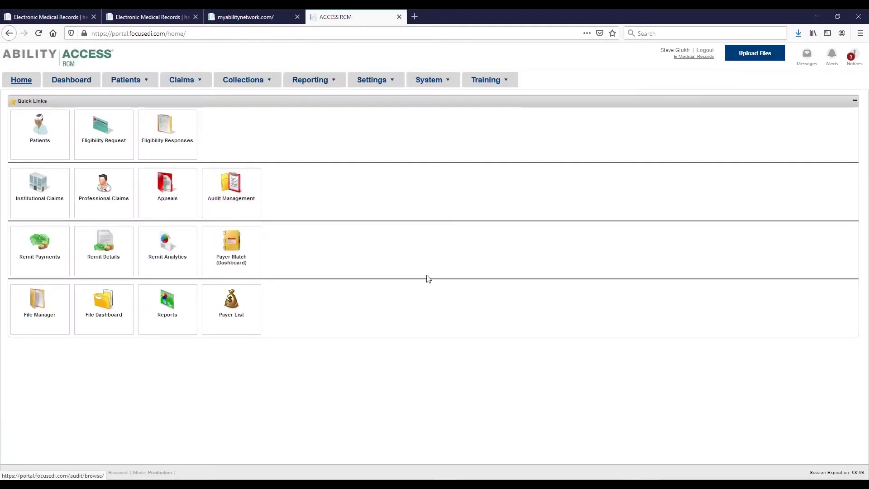
Open the Professional Claims list from the Claims menu
click(190, 84)
click(189, 112)
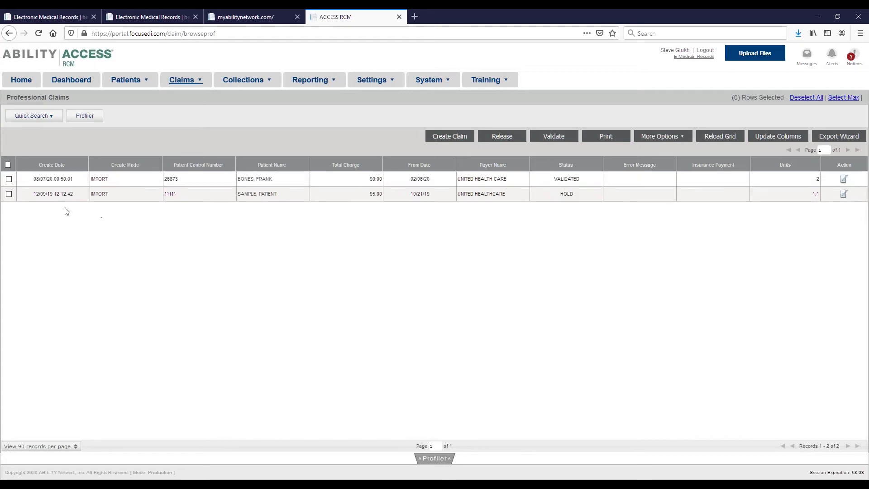
Release the validated $90.00 United Health Care claim, confirming with Yes and OK
click(9, 180)
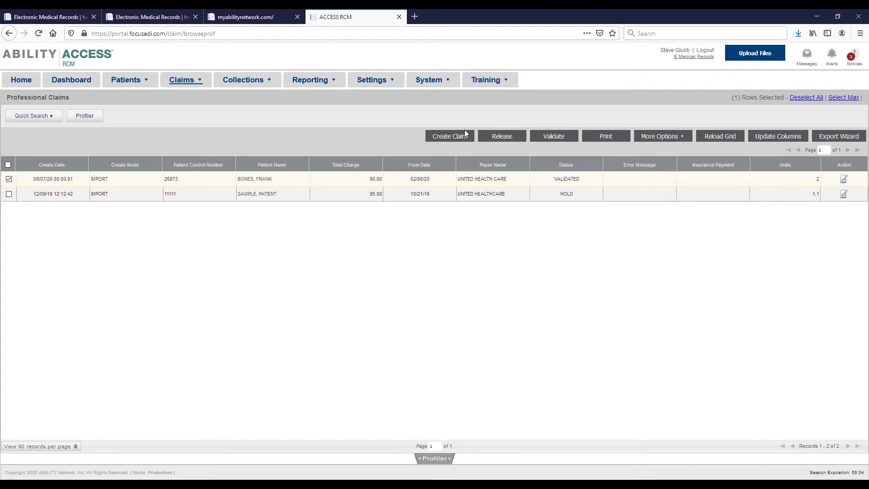
click(506, 142)
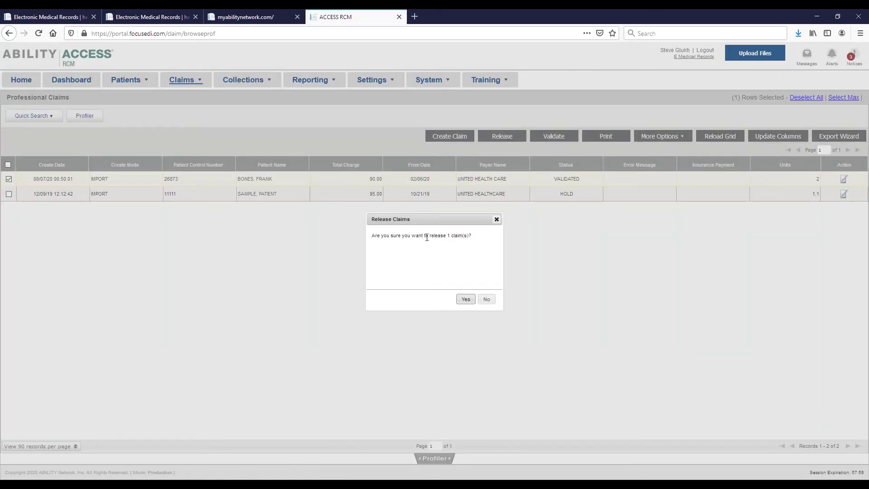
click(466, 300)
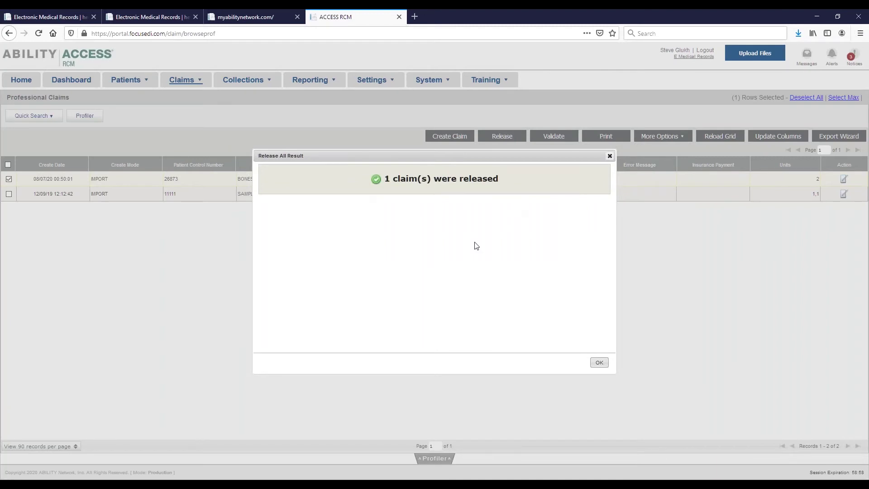
click(600, 363)
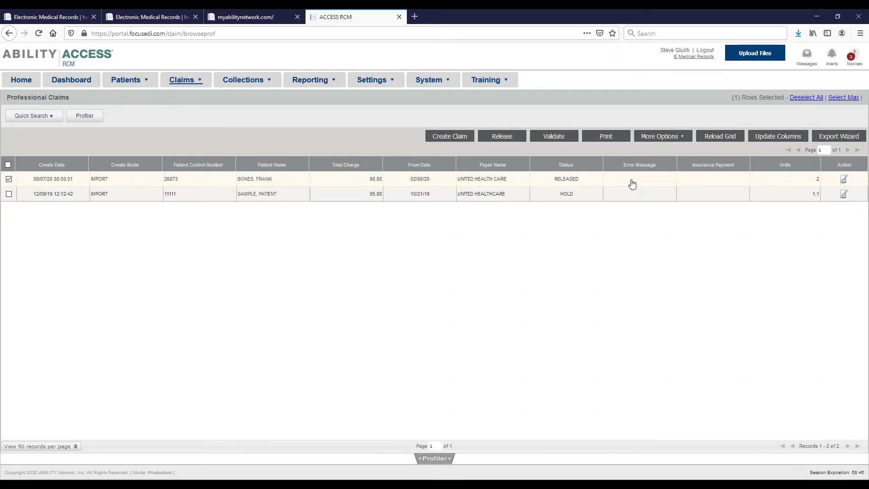
Edit the released claim, entering KX as the second modifier beside GP on 97110
click(845, 182)
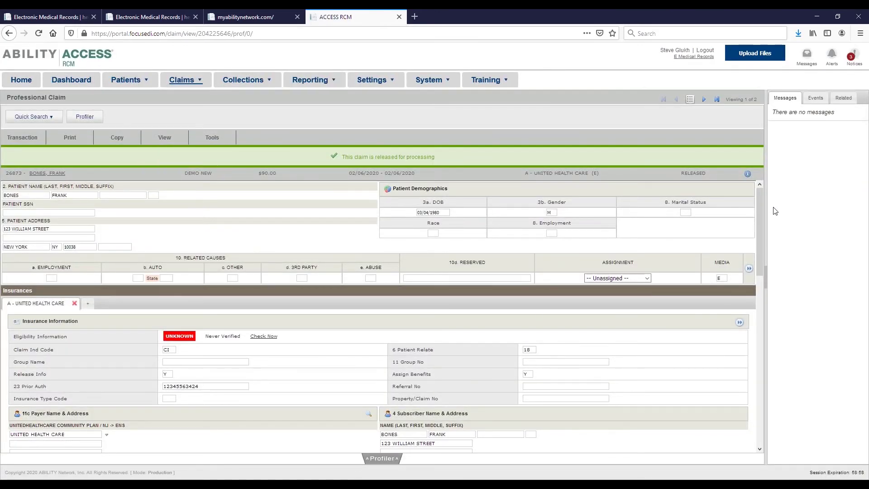
drag(759, 198, 558, 277)
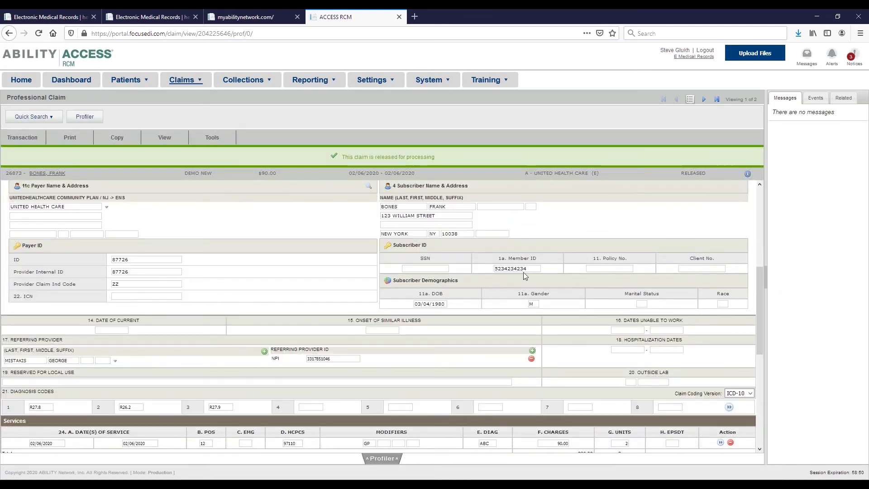
scroll(470, 313, down, 3)
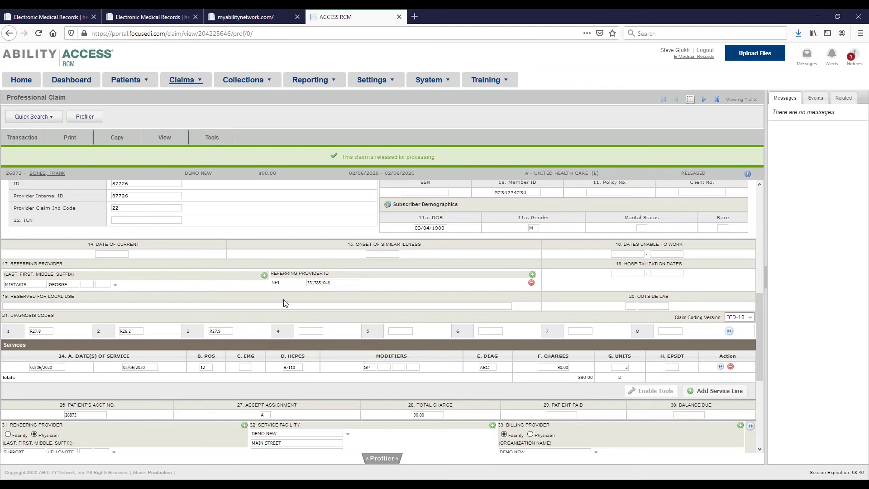
scroll(286, 305, down, 3)
scroll(284, 313, up, 3)
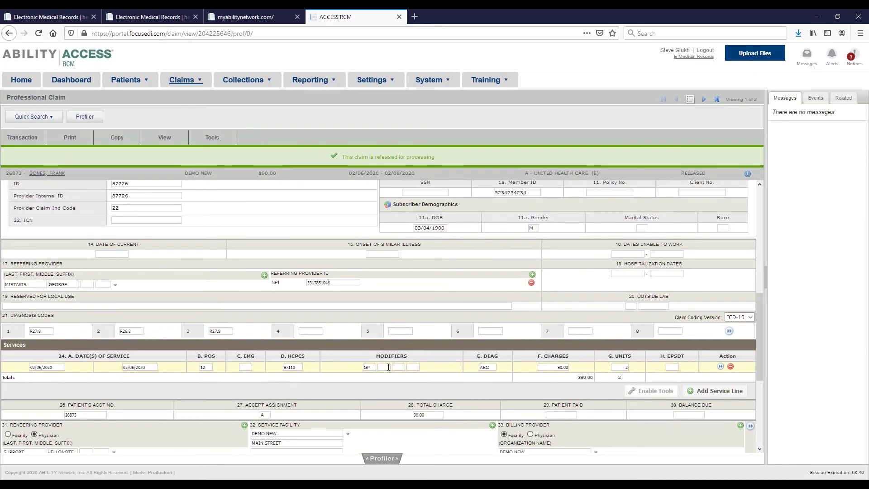
click(388, 366)
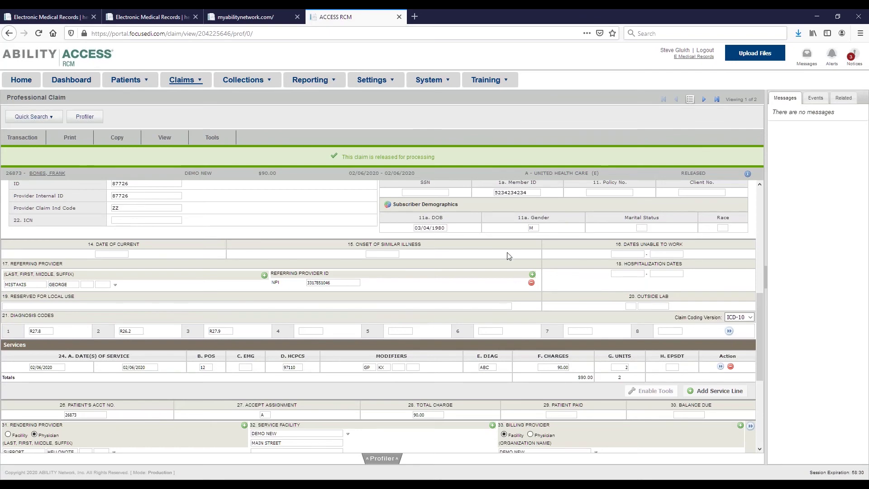
click(25, 139)
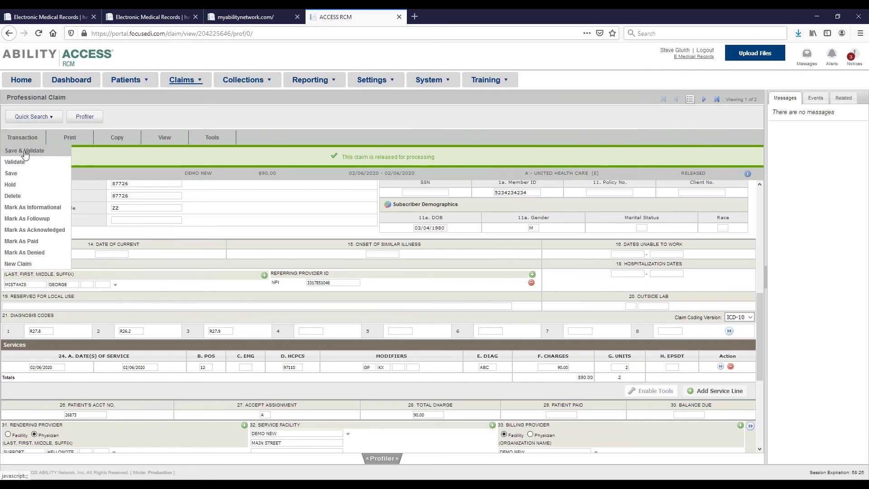
Run Save & Validate on the claim and close the Validation Complete banner
click(24, 151)
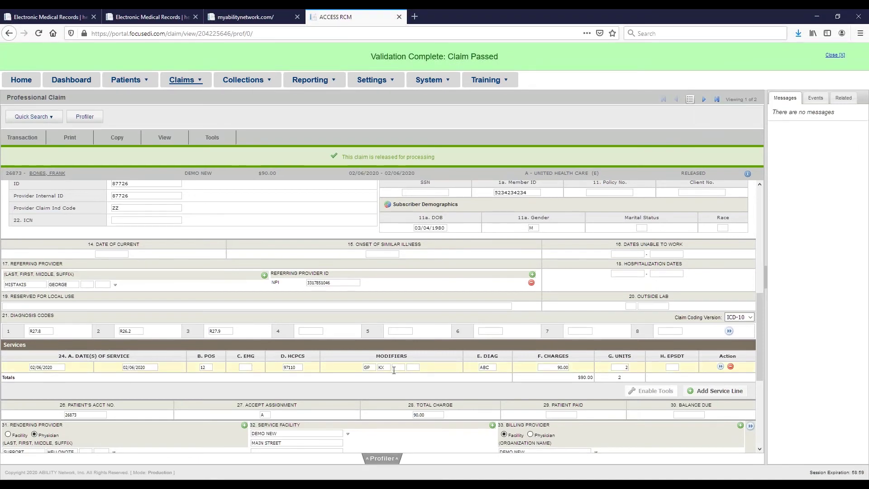
click(22, 137)
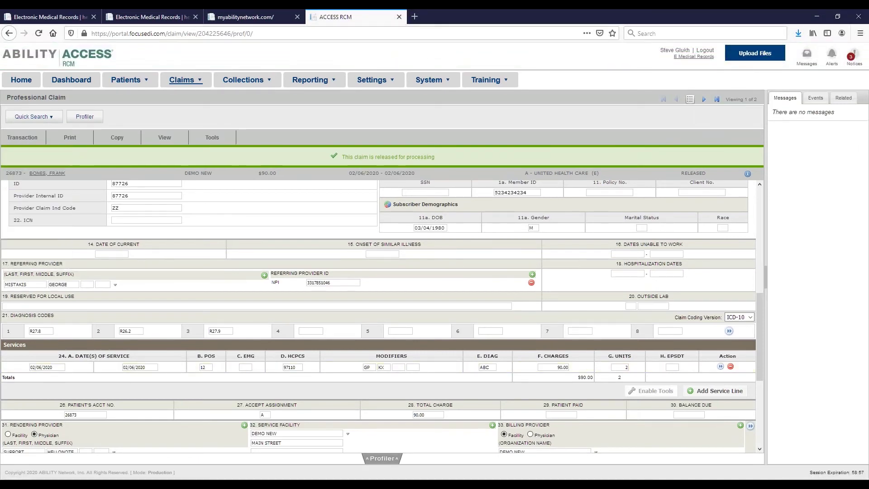
click(27, 140)
Filter the Professional Claims list to Released status through the Profiler settings
click(185, 84)
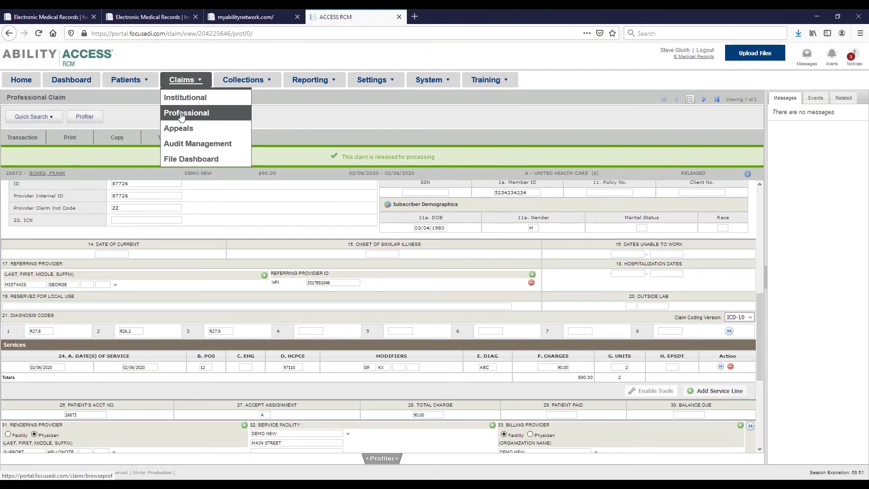
click(181, 114)
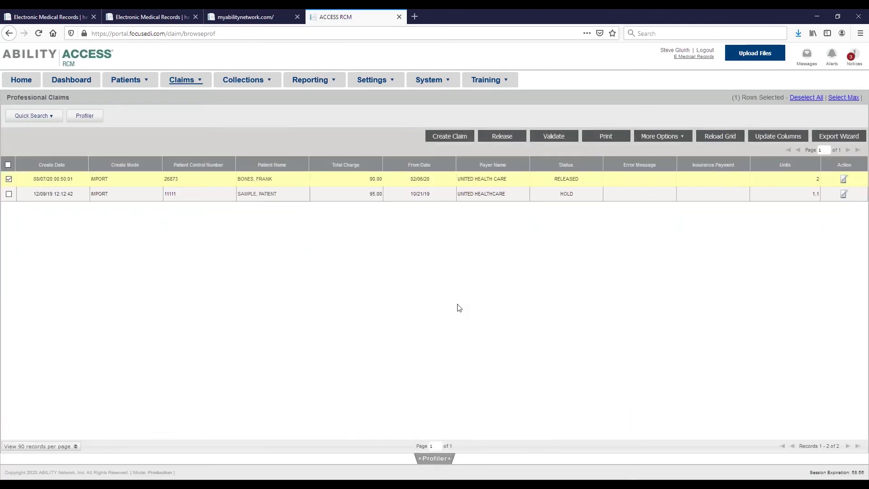
click(436, 459)
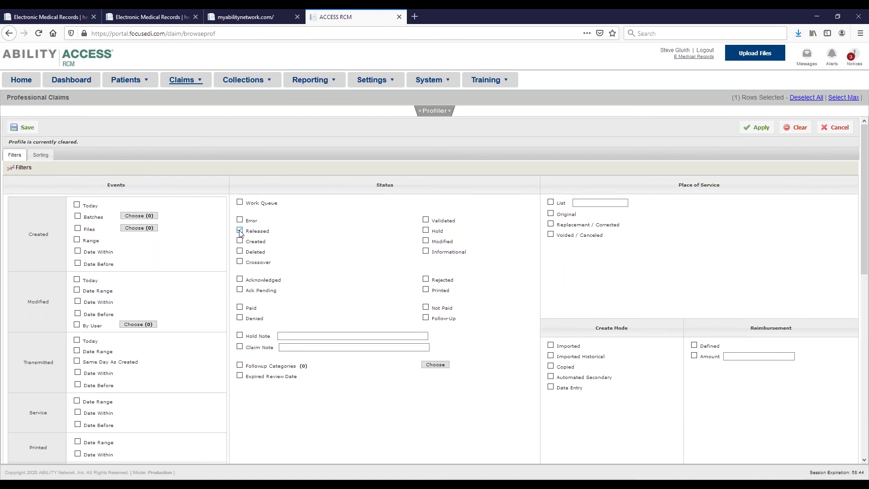
click(758, 127)
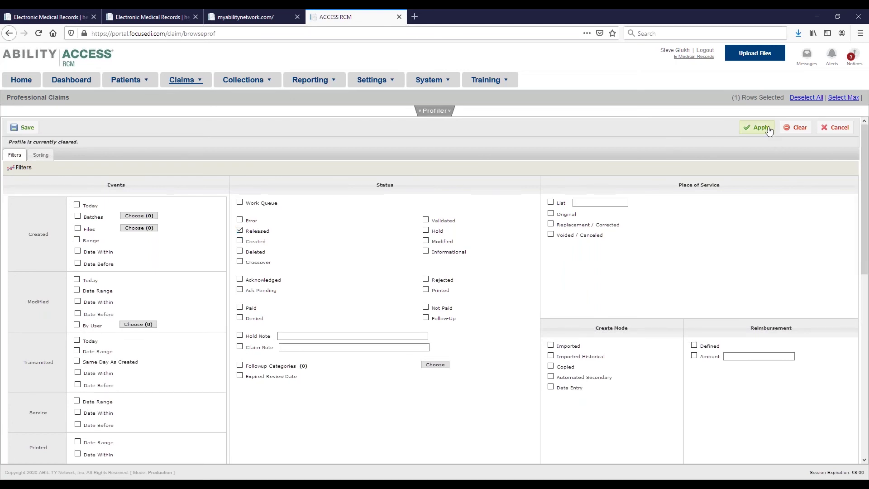